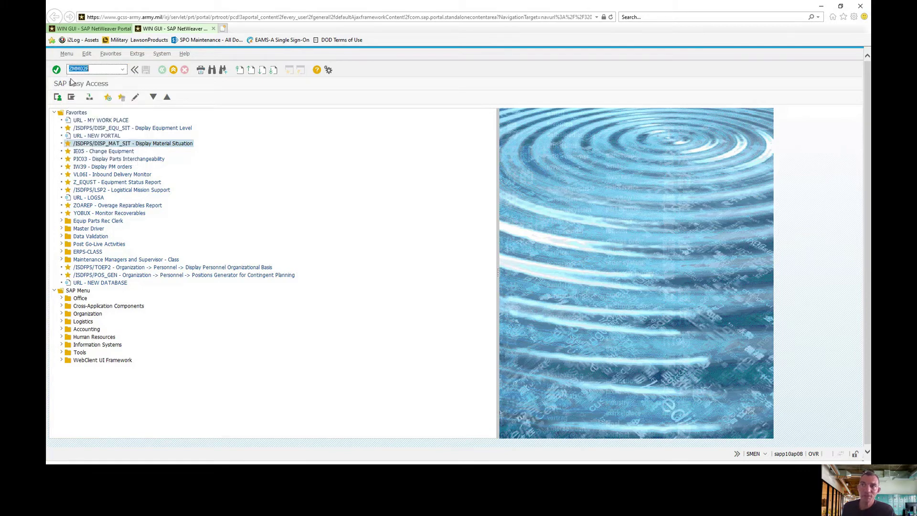
Start transaction ZMM02F and open the MRP area data for material 015773331, plant 2000, MRP area 40371163_P
key("Return")
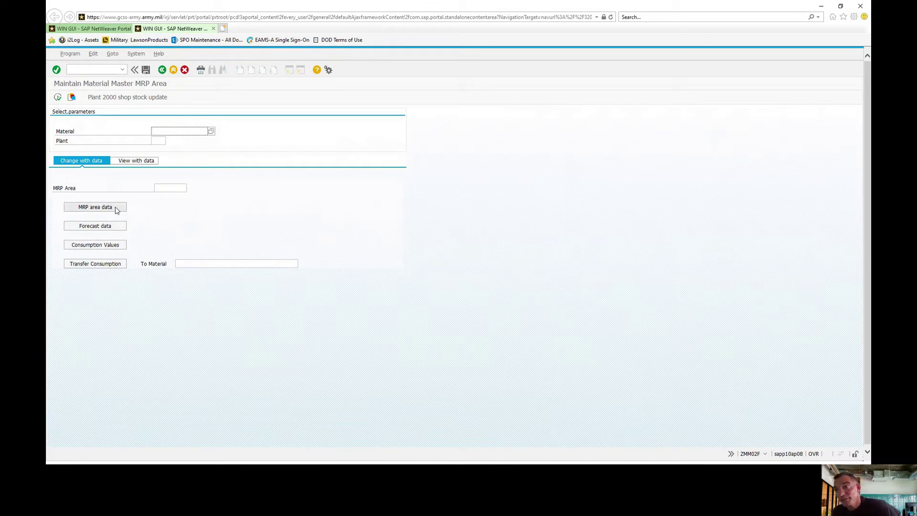
left_click(162, 188)
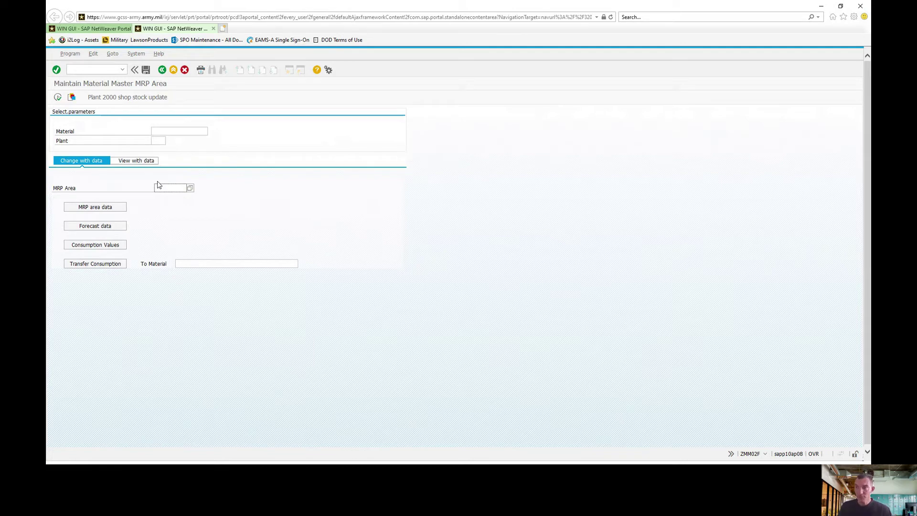
left_click(193, 130)
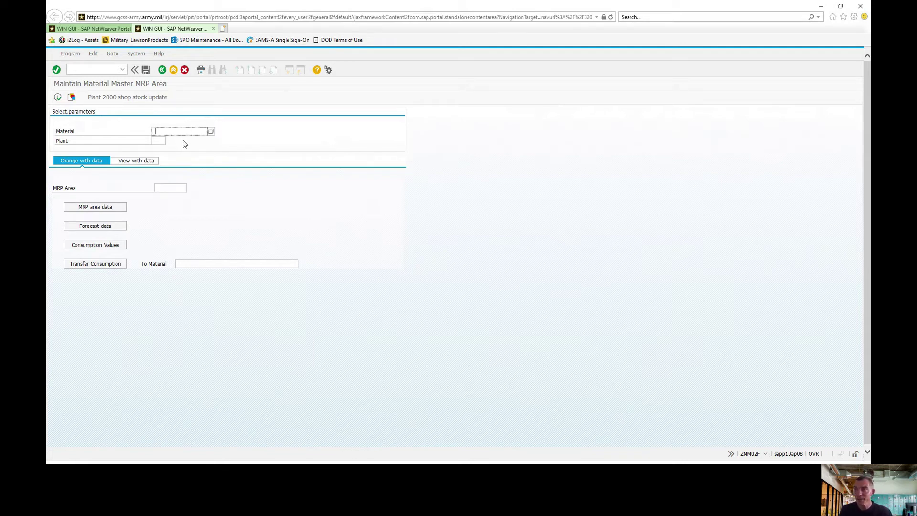
type("015773331")
left_click(156, 142)
type("2000")
left_click(168, 189)
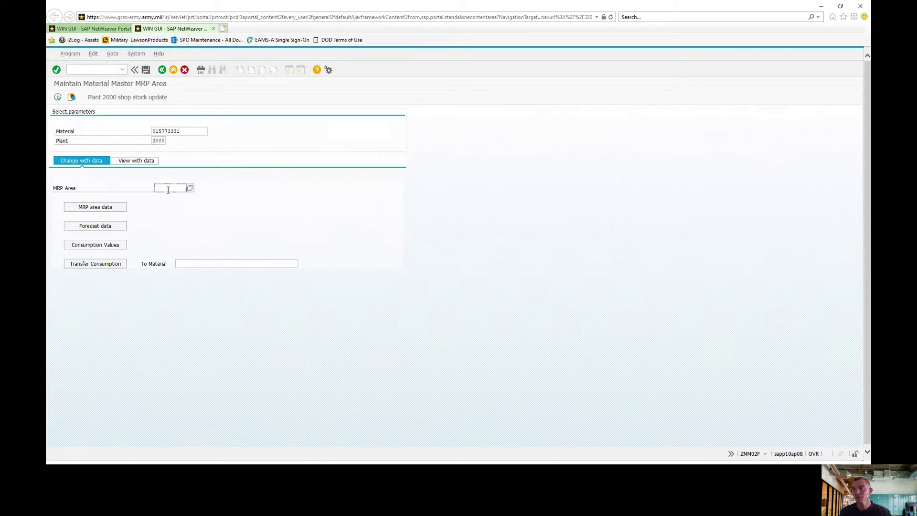
type("40371163_P")
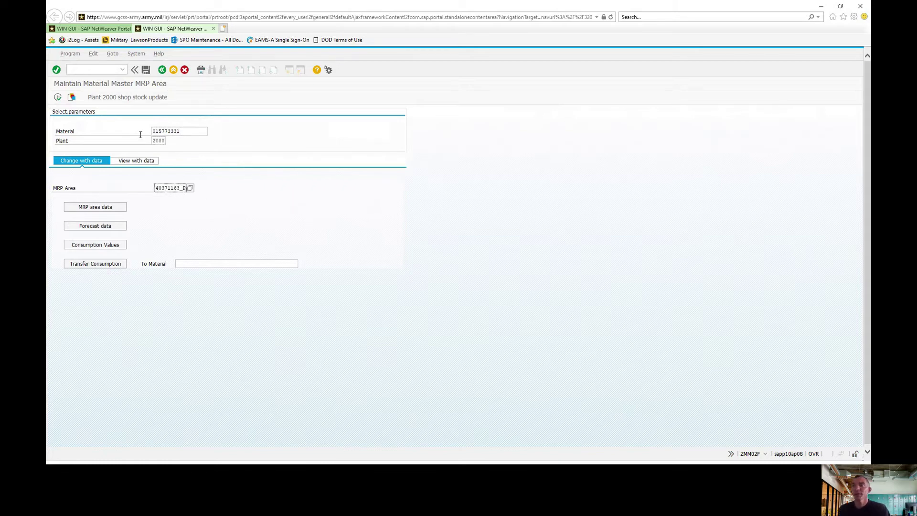
left_click(57, 97)
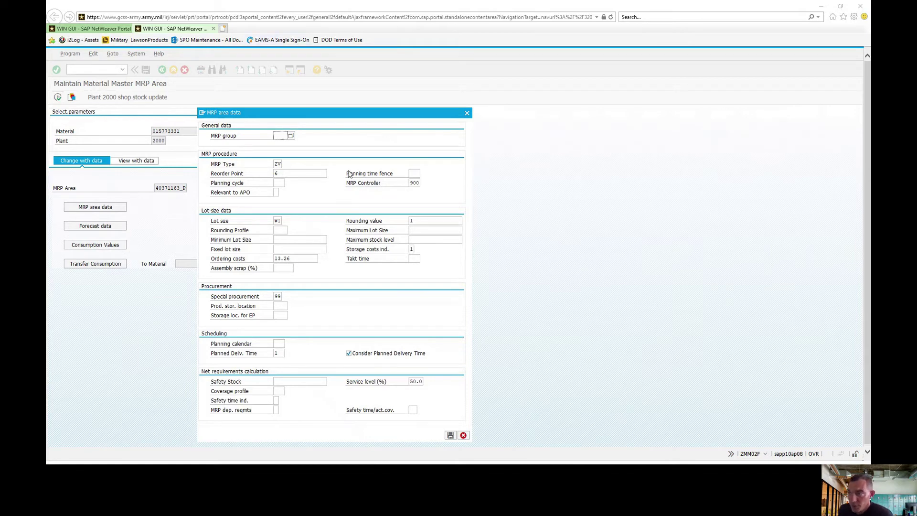
Review the MRP type, reorder point and safety stock, moving the MRP area data dialog clear of the selection parameters
left_click(281, 164)
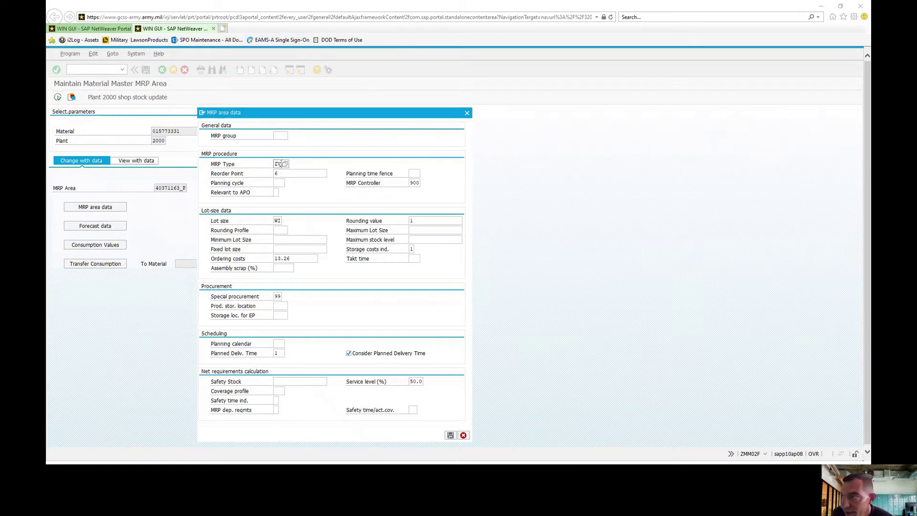
left_click(280, 172)
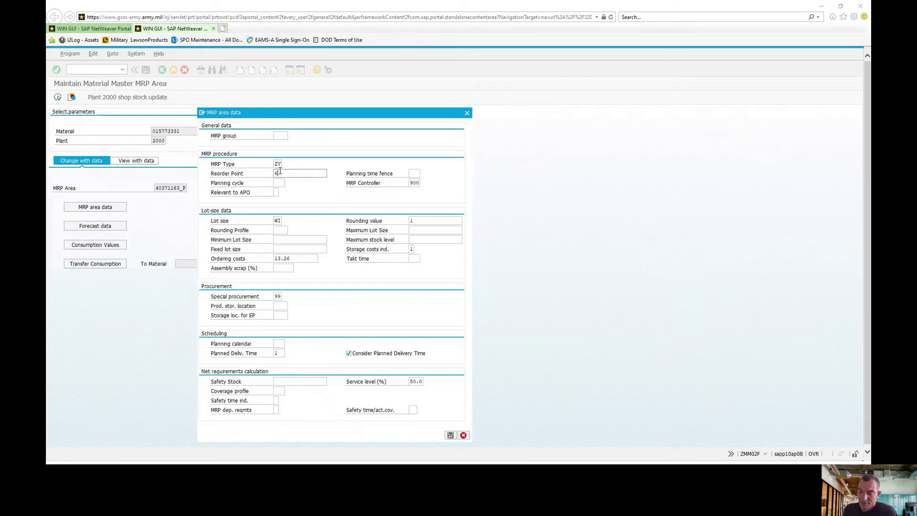
left_click(283, 381)
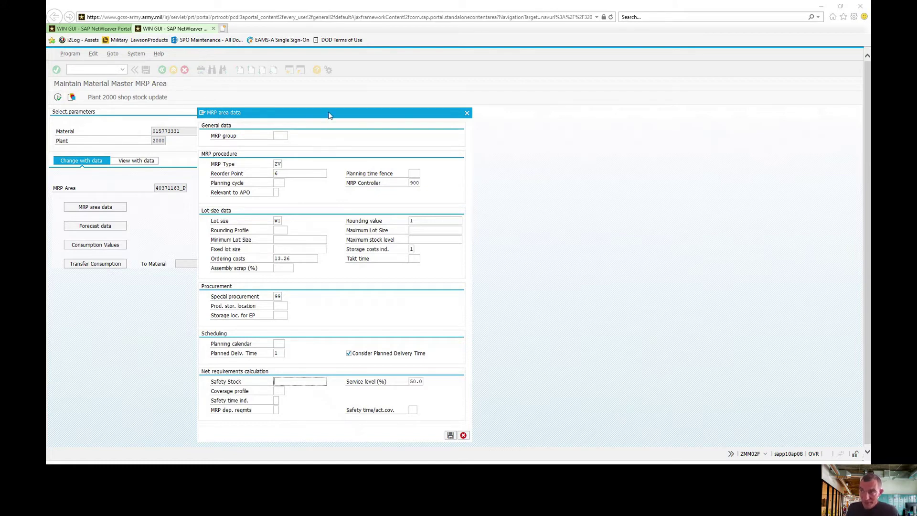
left_click_drag(328, 115, 421, 113)
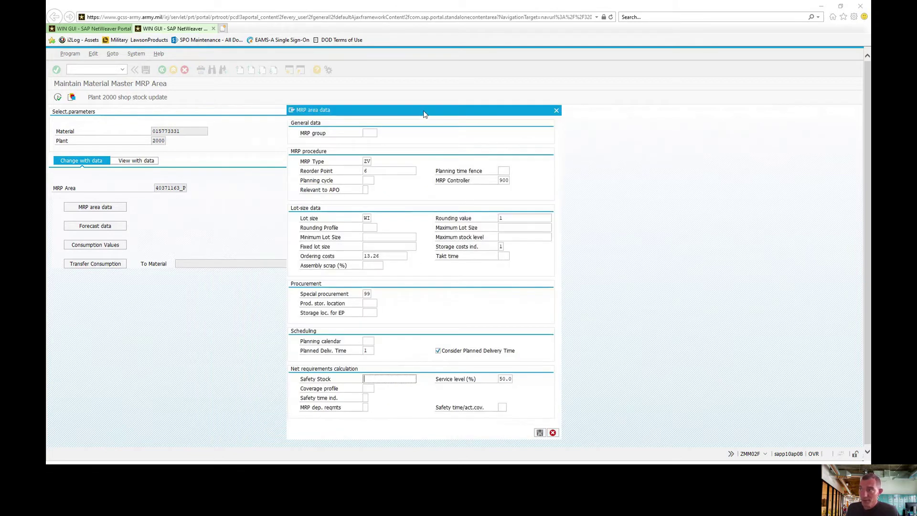
left_click_drag(421, 113, 423, 113)
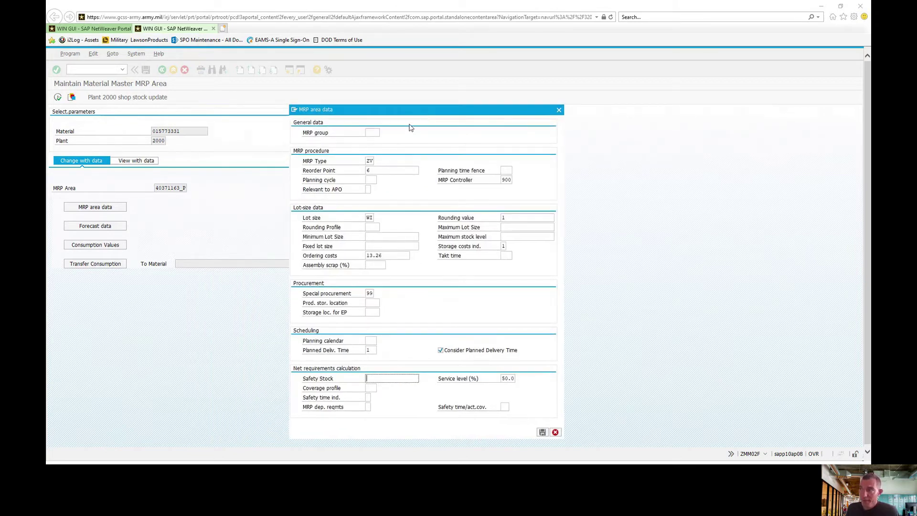
left_click(376, 169)
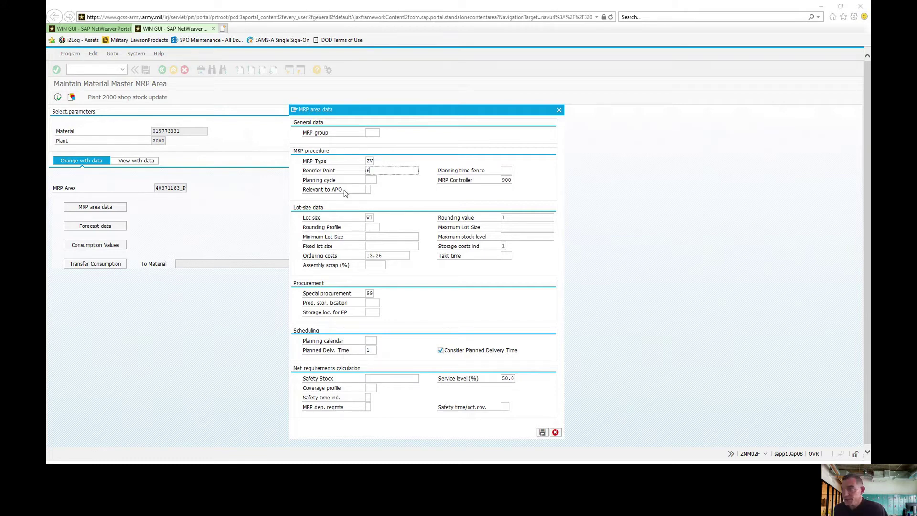
Set the MRP type to PD and the reorder point to 0, then save and acknowledge the change
left_click(373, 160)
left_click_drag(373, 161, 348, 162)
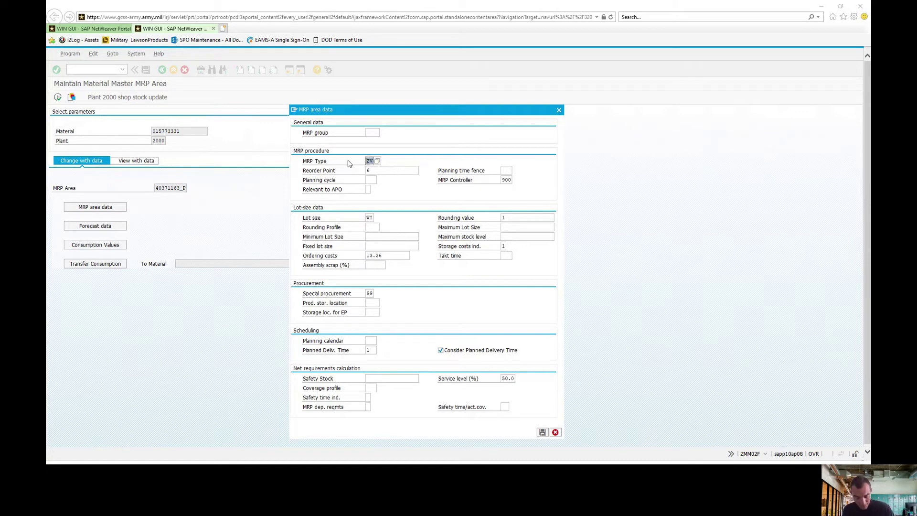
type("PD")
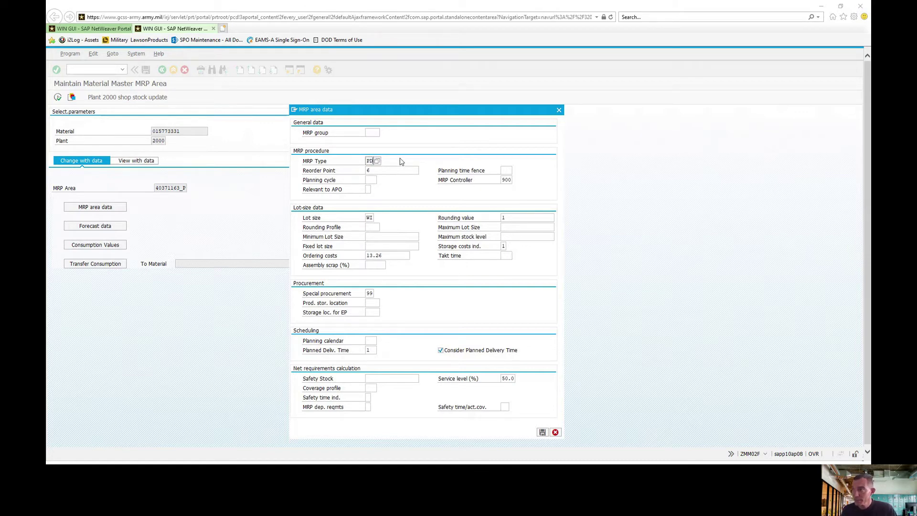
left_click(368, 170)
type("0")
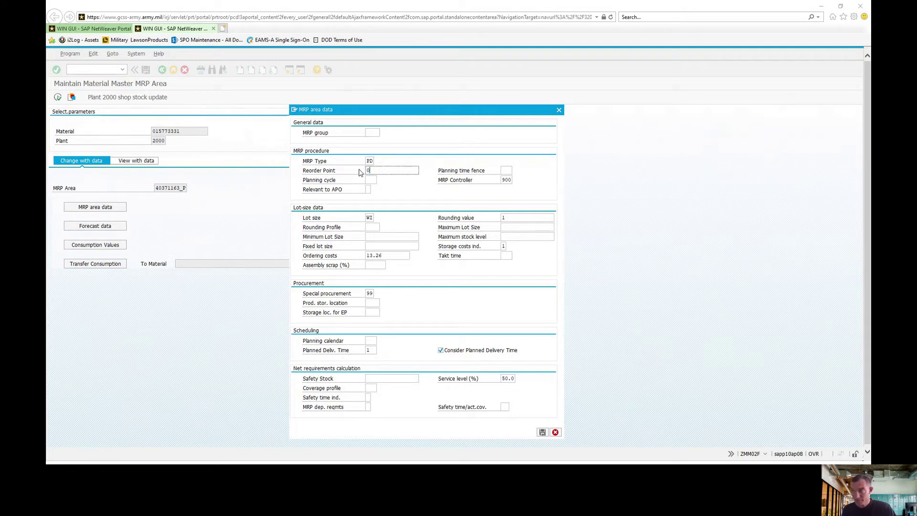
left_click(541, 432)
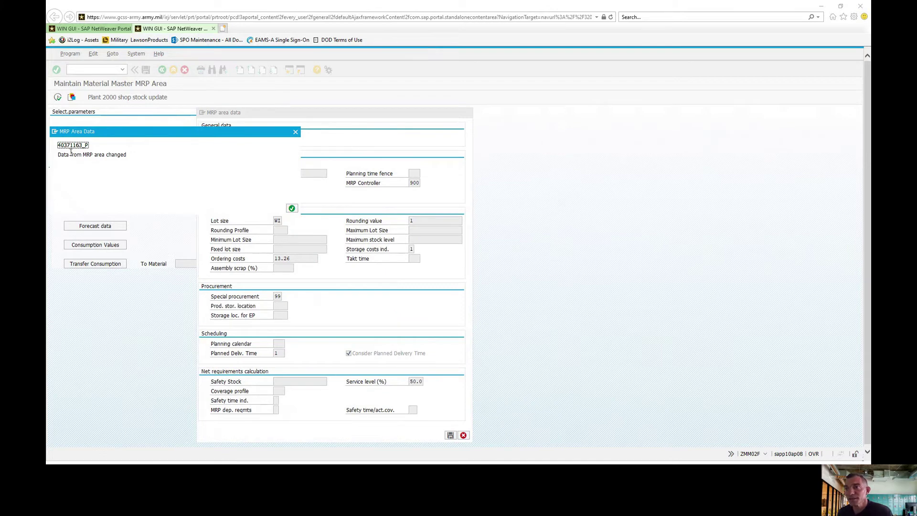
left_click(292, 208)
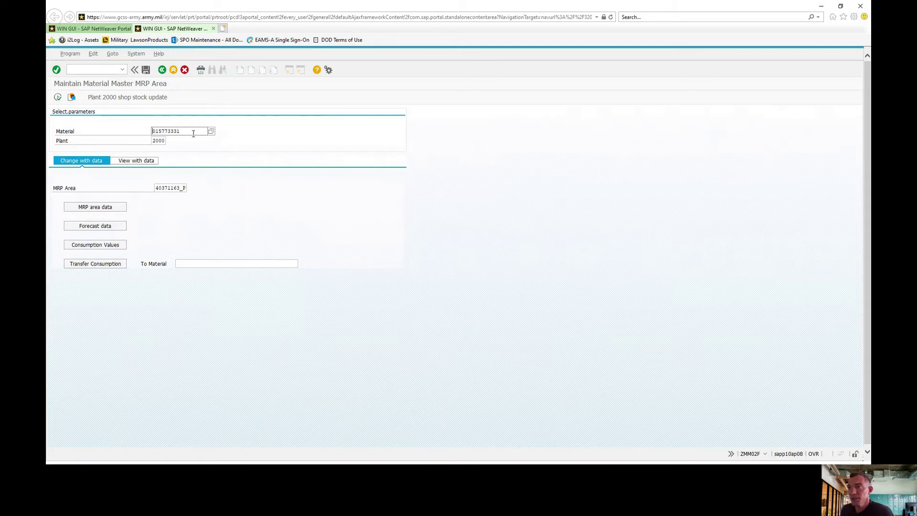
Reopen the MRP area data for the same material to check the saved MRP type, then close it
left_click(104, 208)
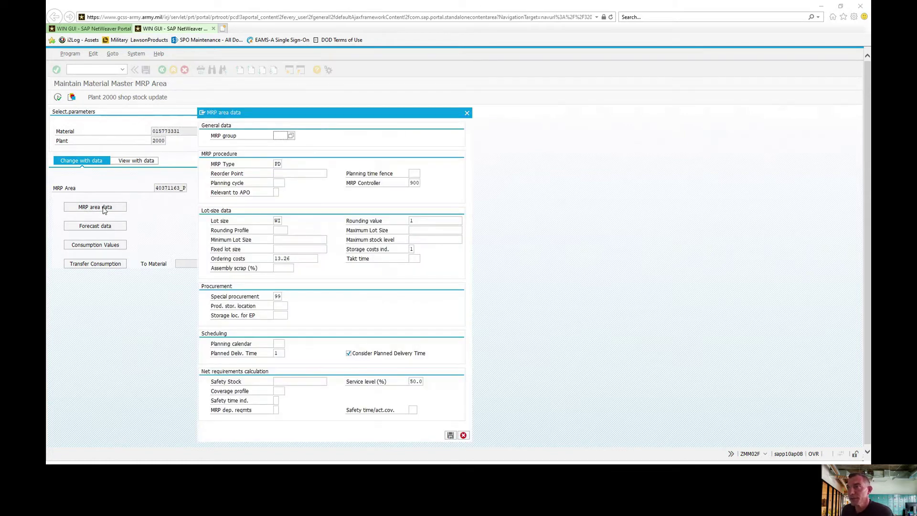
left_click(279, 164)
left_click(464, 435)
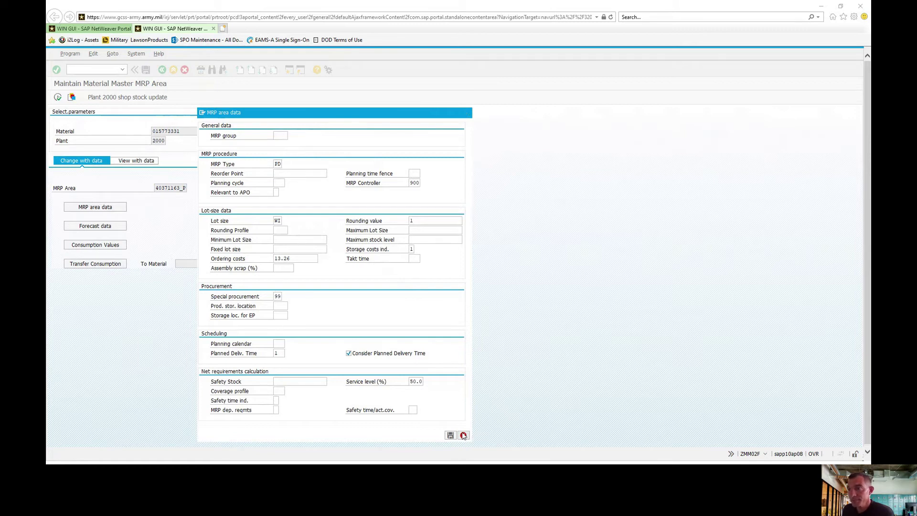
Review the material's forecast data and the available forecast models, then close the forecast data without changes
left_click(106, 227)
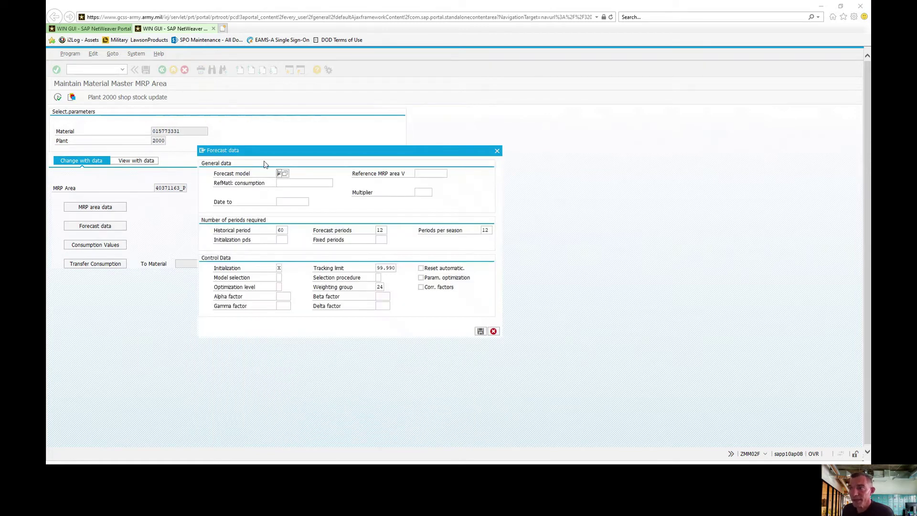
left_click(285, 174)
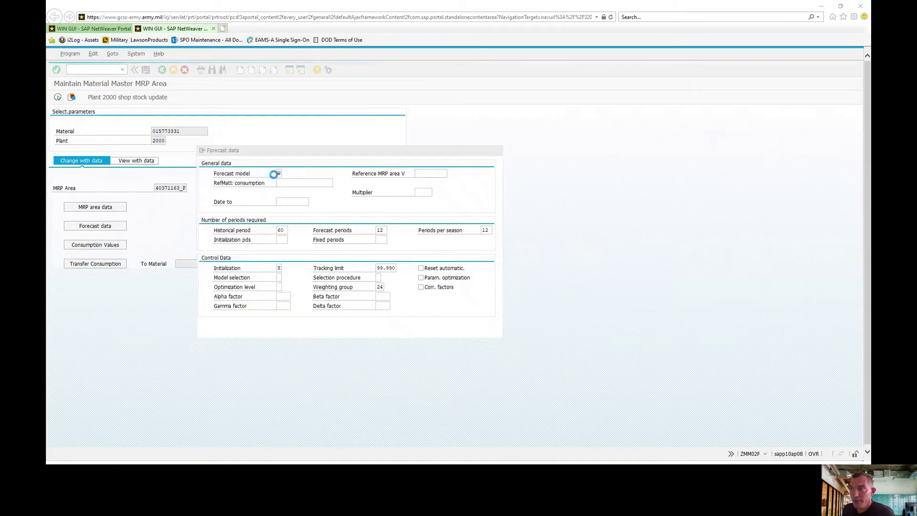
left_click(268, 248)
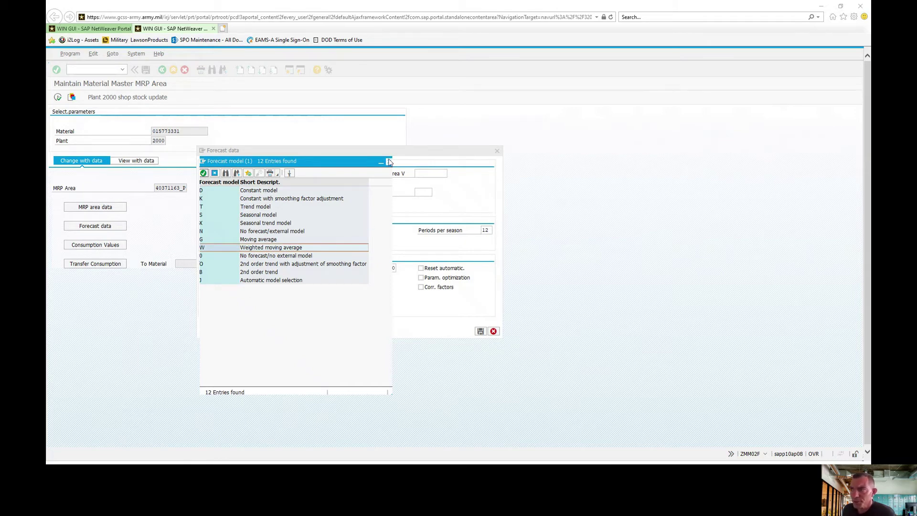
left_click(389, 162)
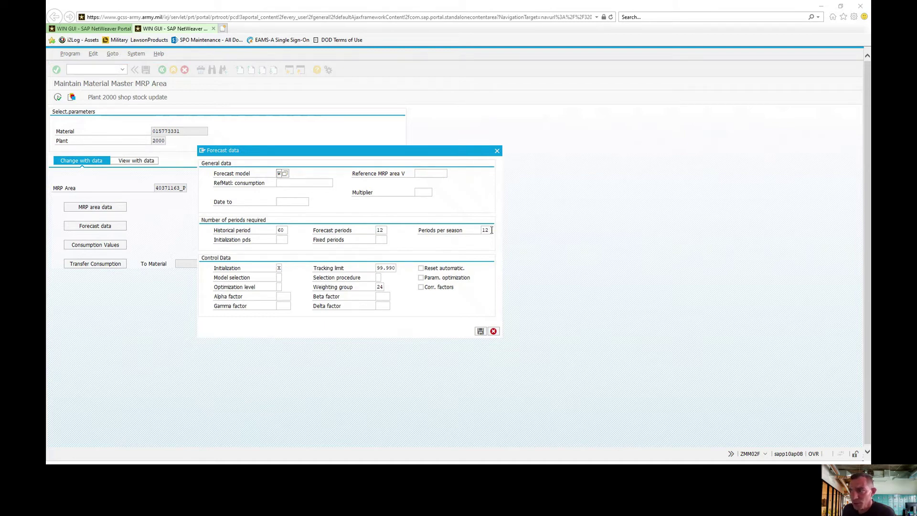
left_click(493, 332)
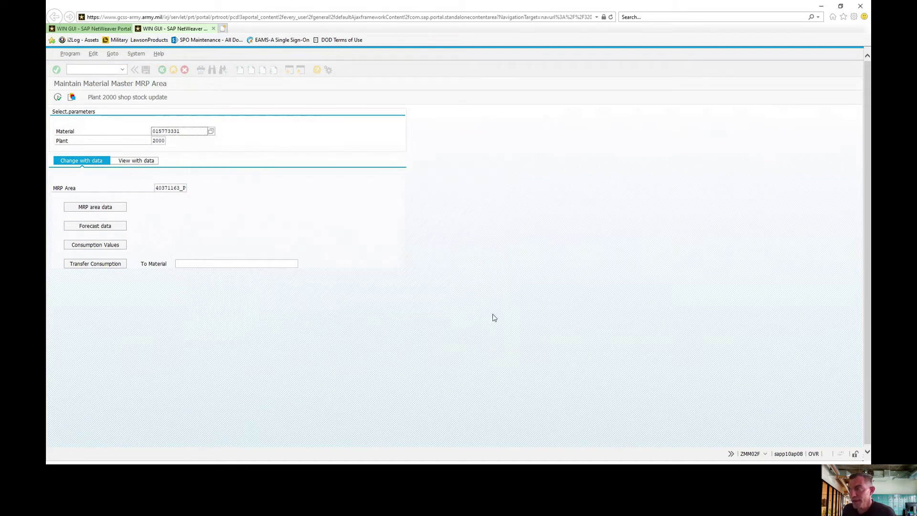
left_click(97, 228)
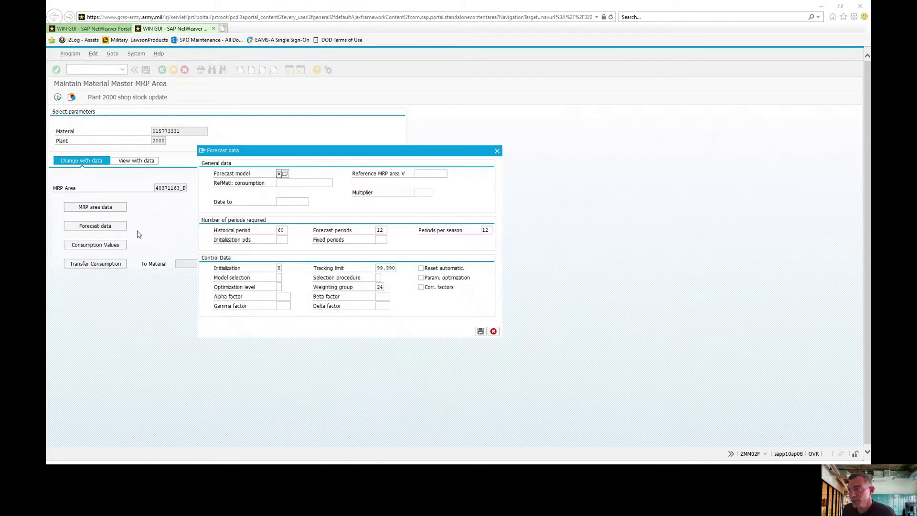
left_click(493, 332)
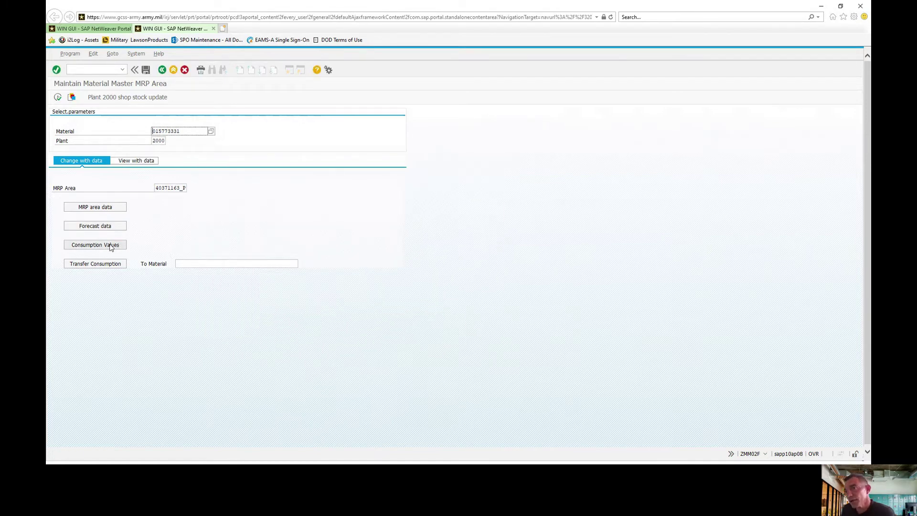
Examine the material's monthly consumption values, including period 04-2021, and close them without saving
left_click(119, 247)
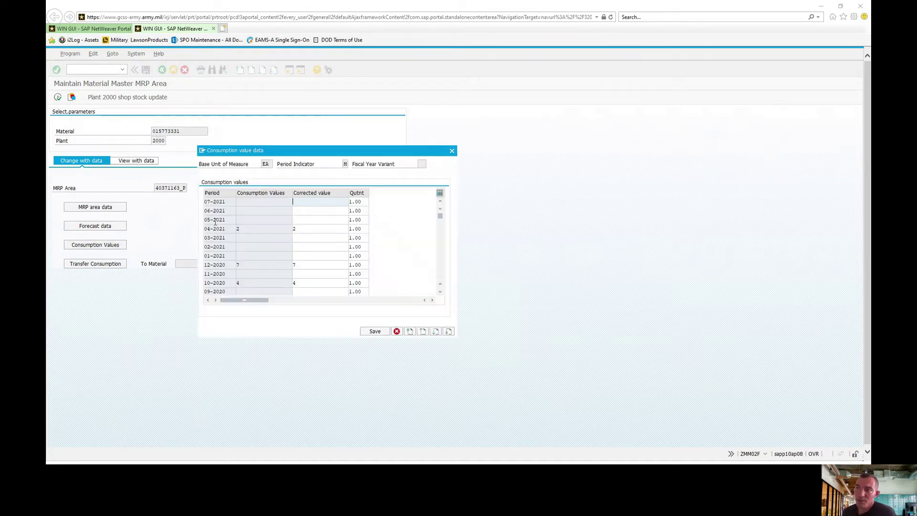
left_click(273, 230)
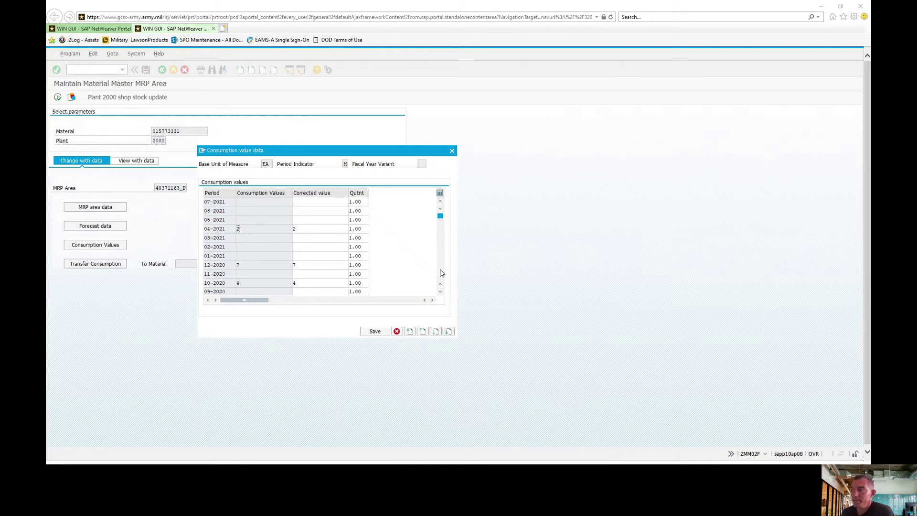
left_click(452, 151)
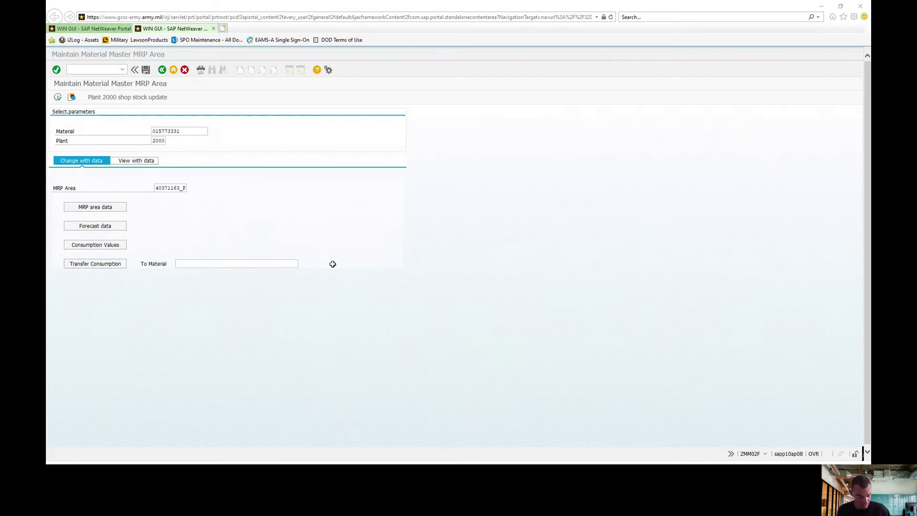
Change the material to 015033972 and open its MRP area data for the same plant and MRP area
left_click(758, 27)
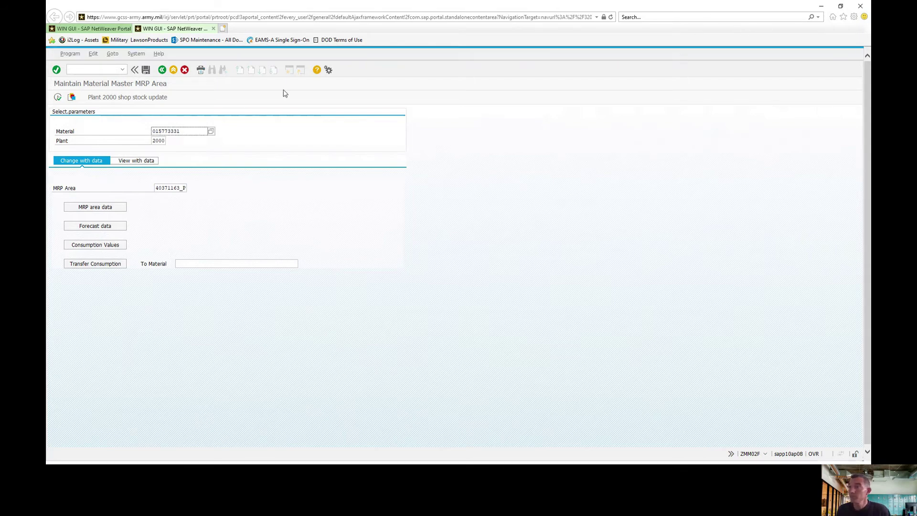
key("ctrl+a")
type("015033972")
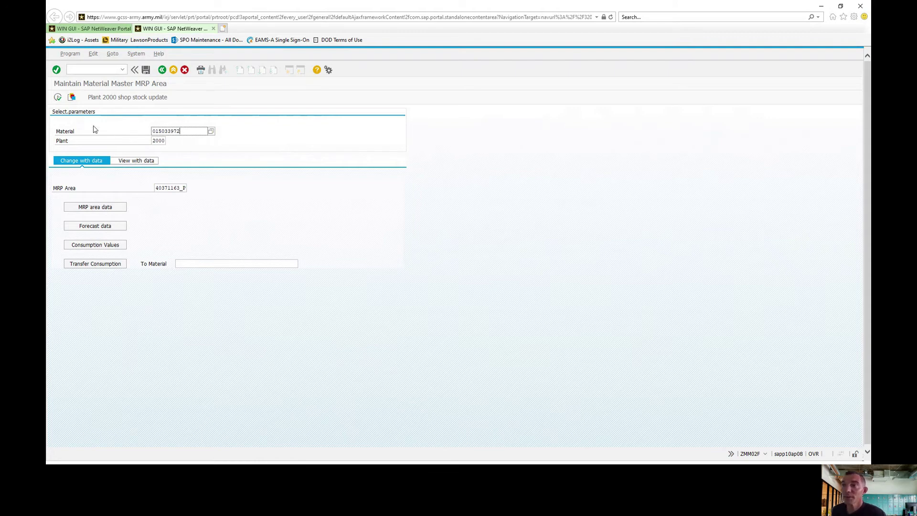
left_click(58, 98)
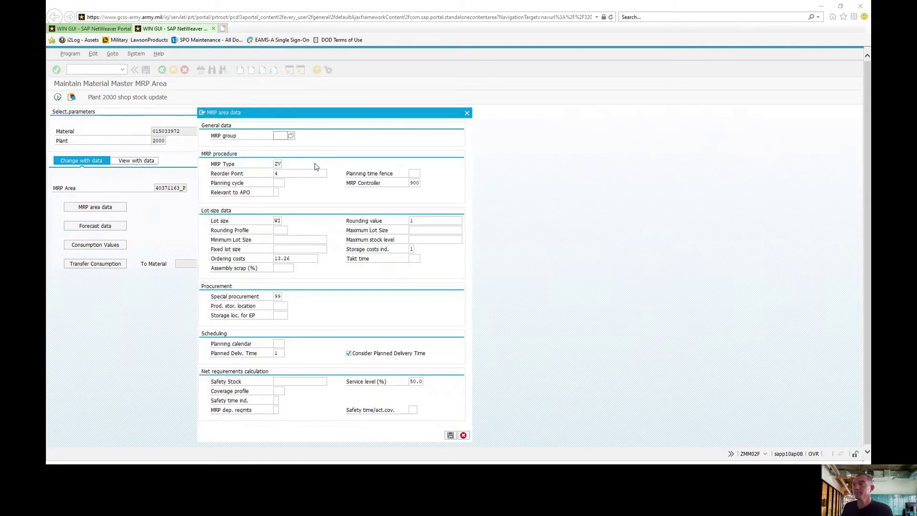
Set the reorder point of material 015033972 to 2 and save the MRP area data
left_click(280, 164)
left_click(279, 175)
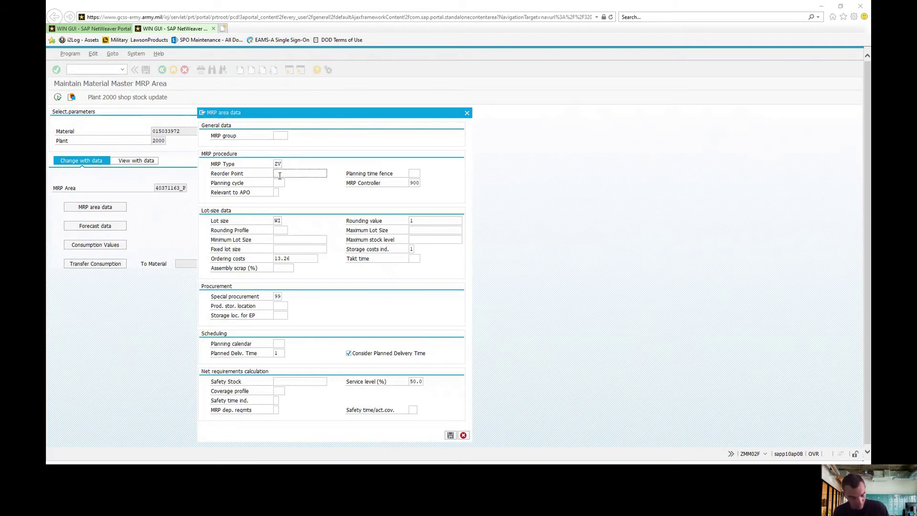
type("2")
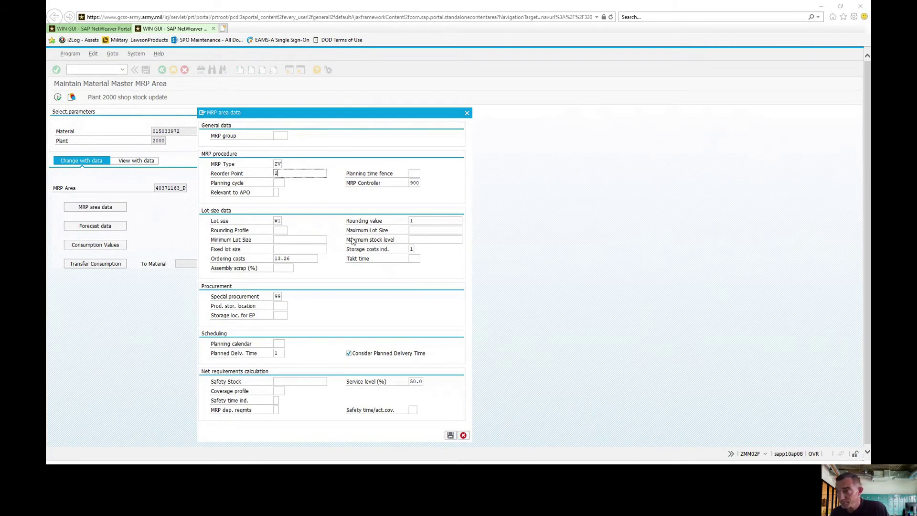
left_click(449, 436)
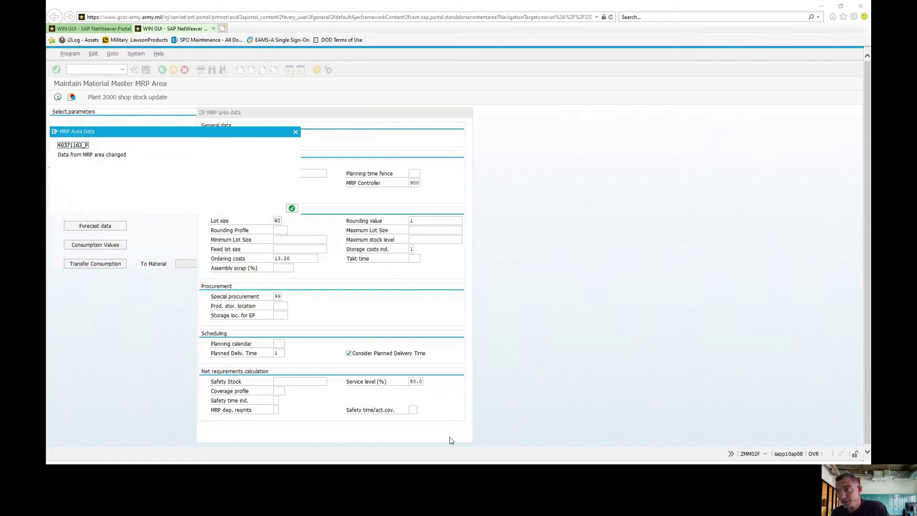
Dismiss the save message, reopen the MRP area data of material 015033972 to check the saved reorder point, and close it
left_click(292, 208)
left_click(111, 211)
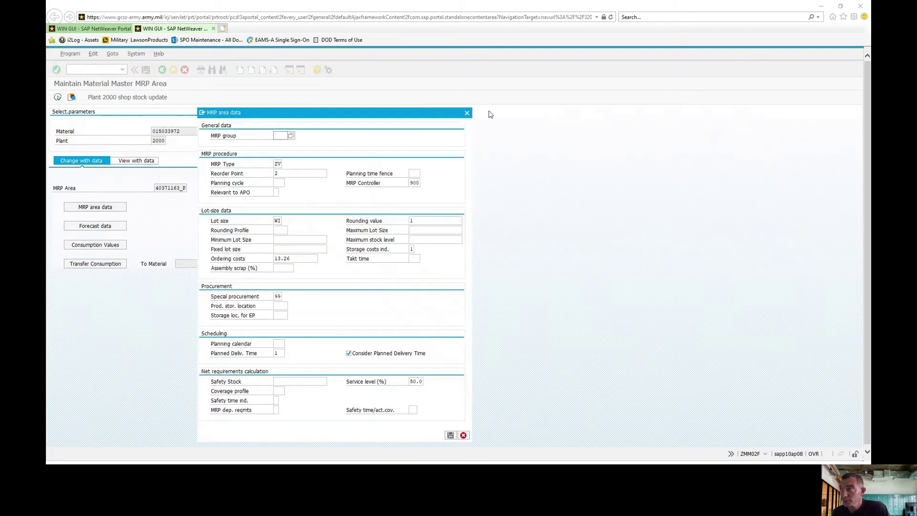
left_click(467, 113)
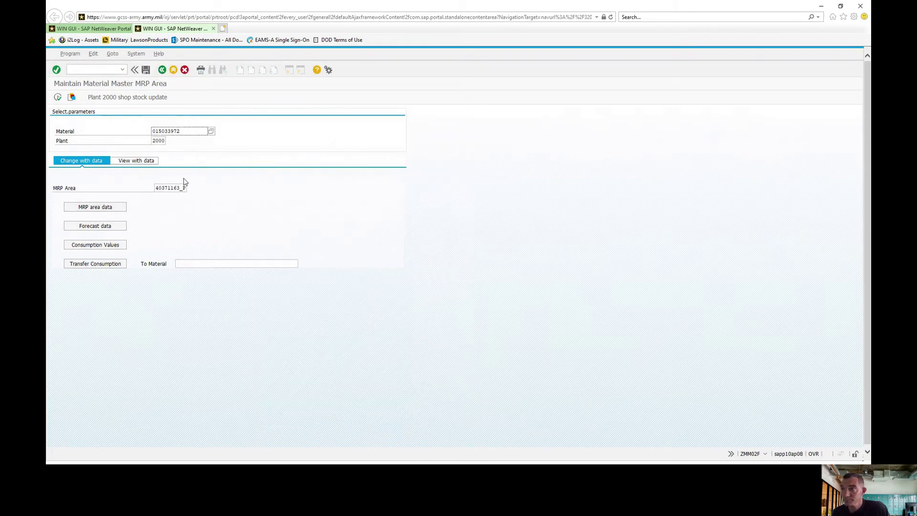
Try to save the MRP area data of material 015033972 again with the same MRP type, then close it
left_click(57, 98)
double_click(278, 164)
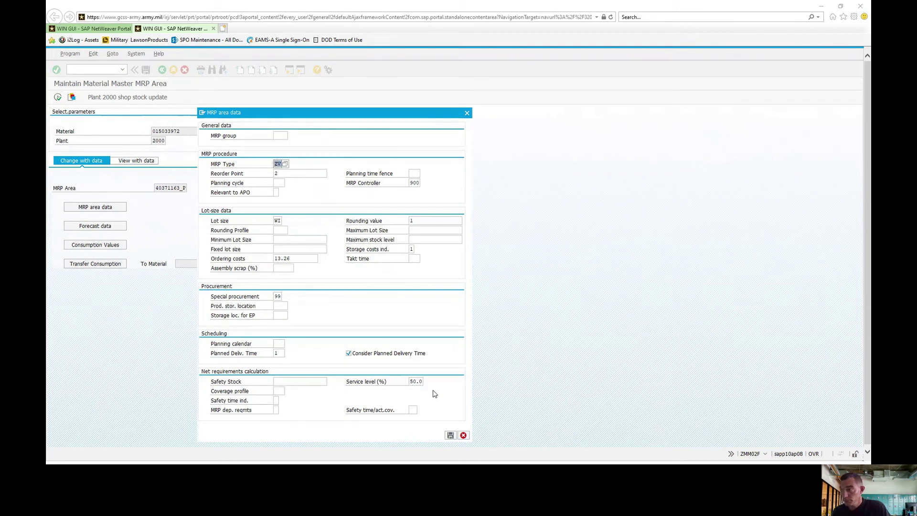
left_click(451, 435)
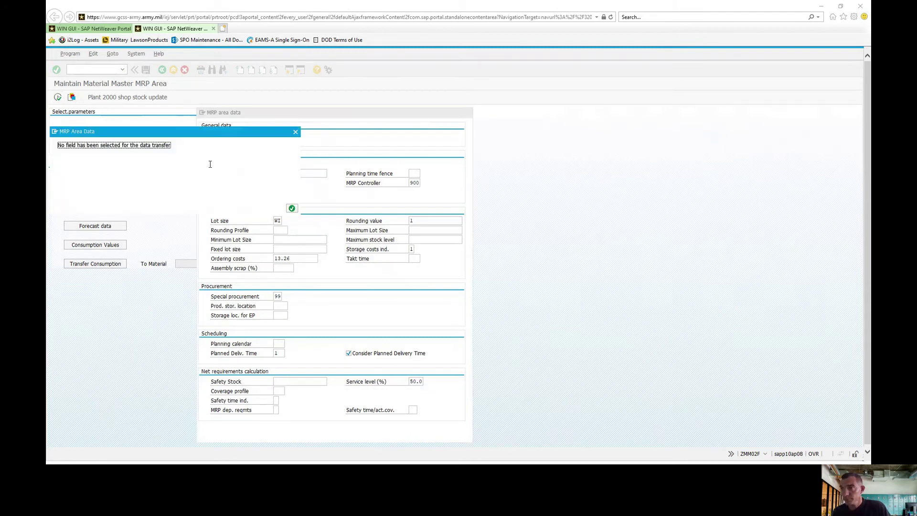
left_click(292, 208)
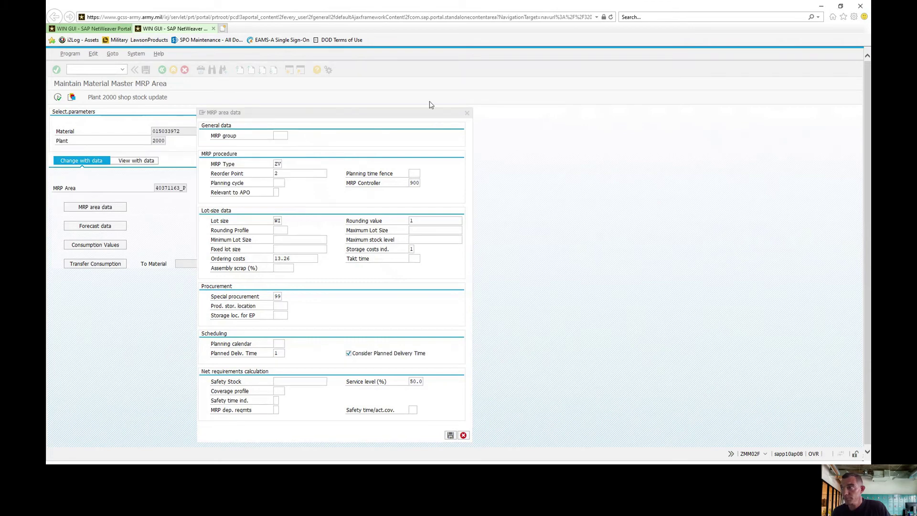
left_click(467, 112)
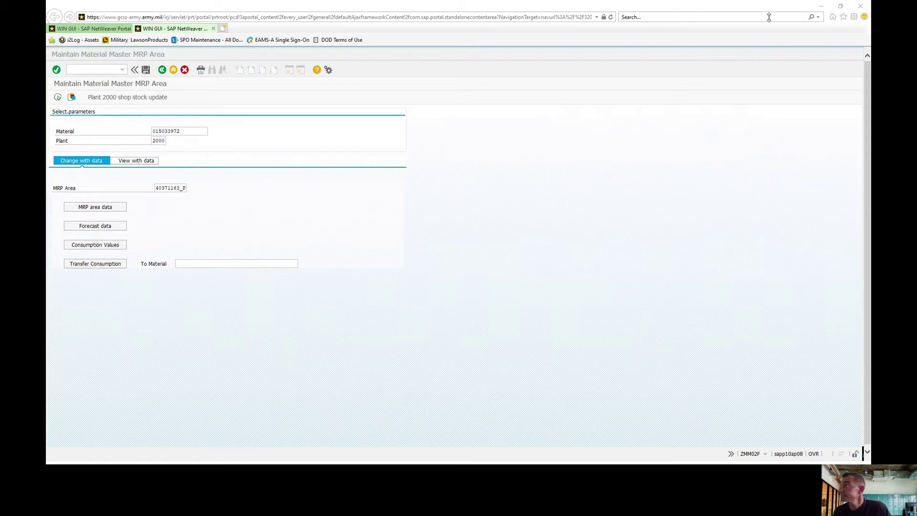
Change the material to 016310906 and open its MRP area data for the same plant and MRP area
left_click(763, 31)
left_click_drag(194, 130, 85, 131)
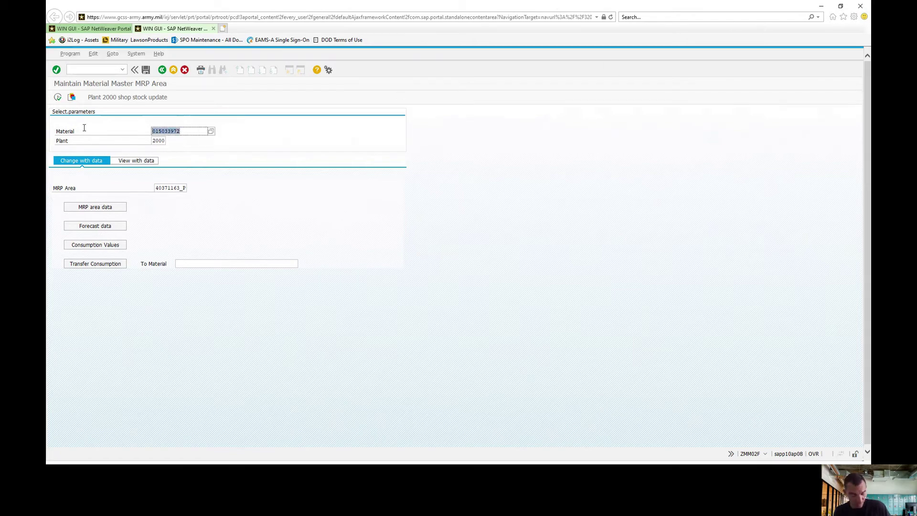
type("016310906")
left_click(58, 97)
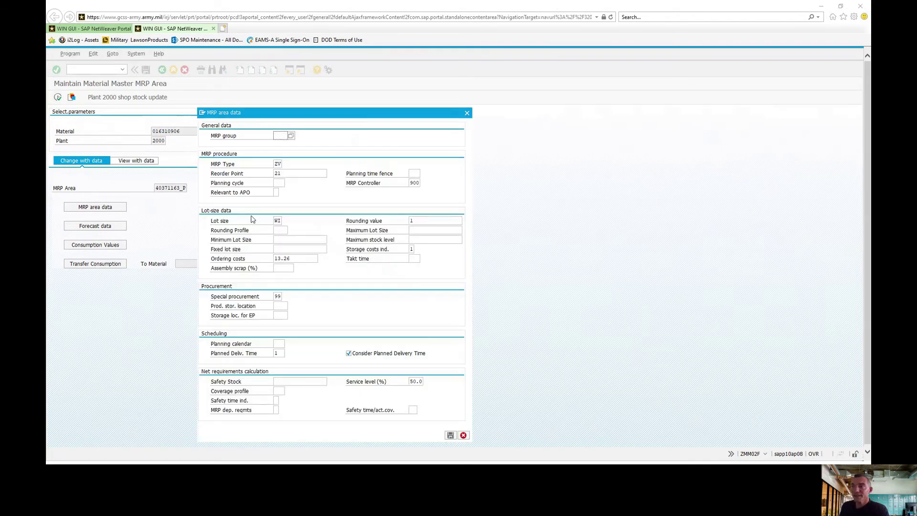
Set the reorder point of material 016310906 to 5 and save the MRP area data
left_click(282, 174)
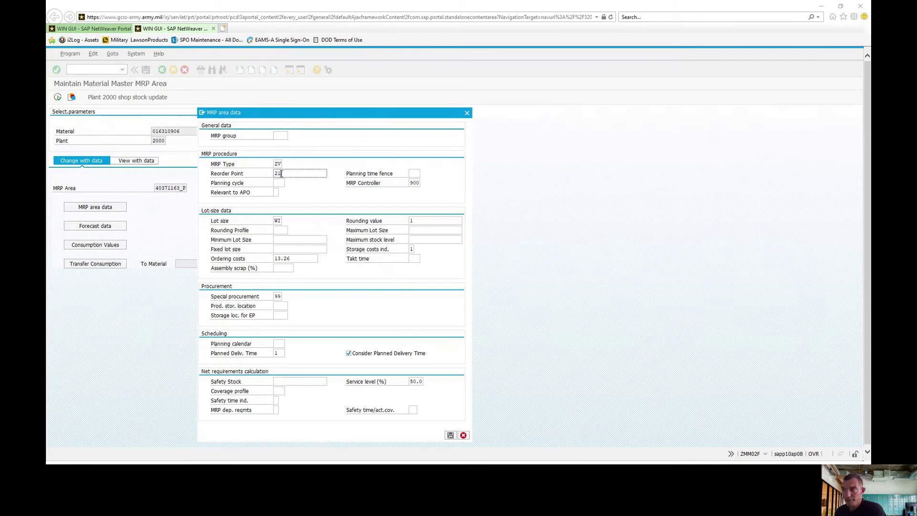
key("BackSpace")
key("BackSpace")
type("5")
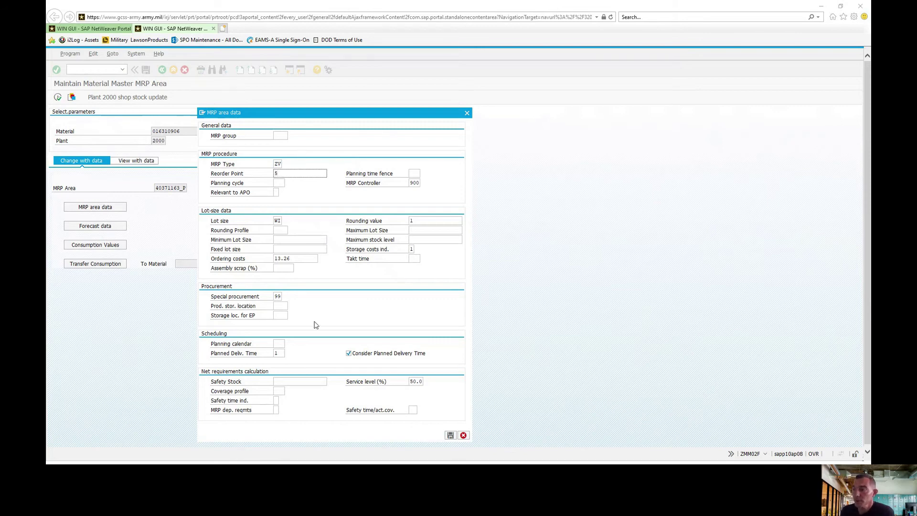
left_click(449, 435)
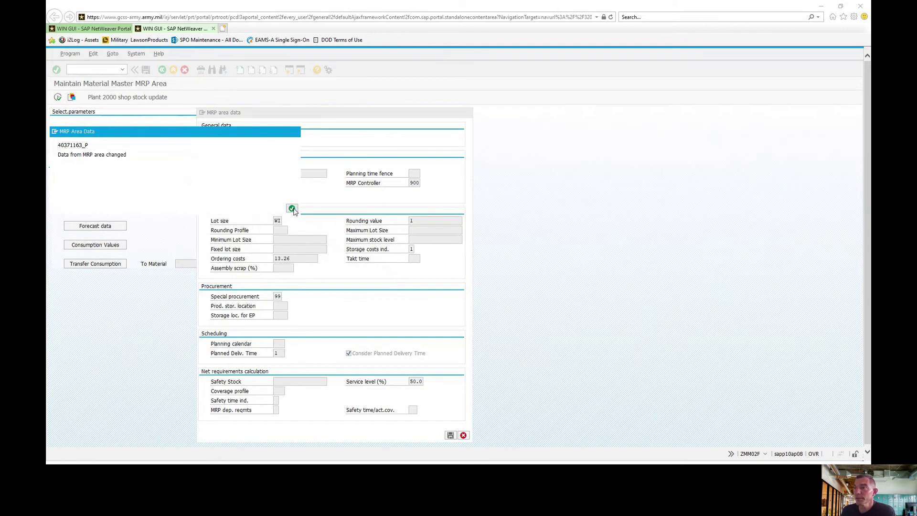
left_click(292, 209)
Reopen the MRP area data of material 016310906, check its MRP type and reorder point, and close it without changes
left_click(100, 211)
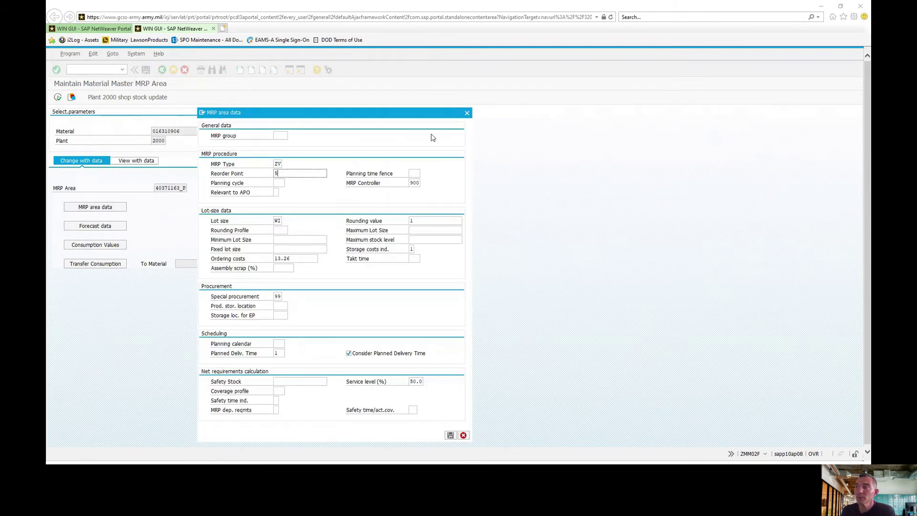
left_click_drag(427, 112, 576, 83)
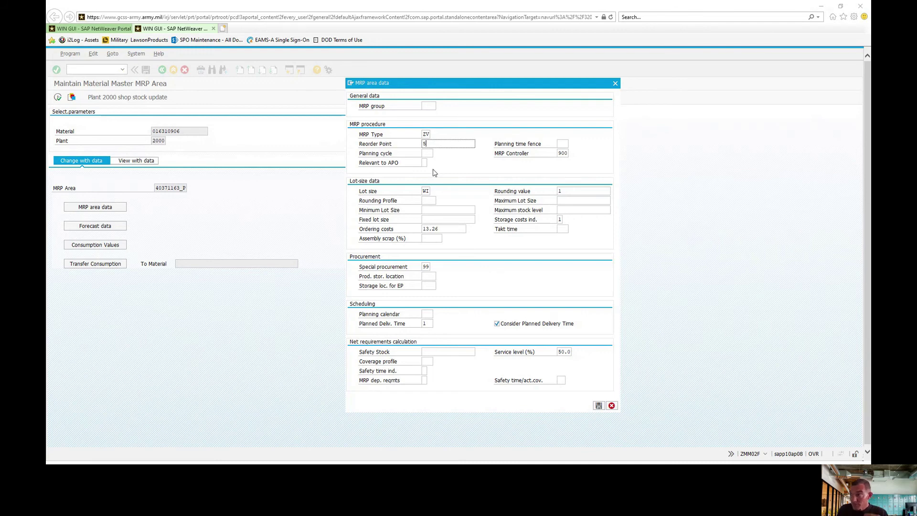
left_click(429, 133)
left_click(430, 144)
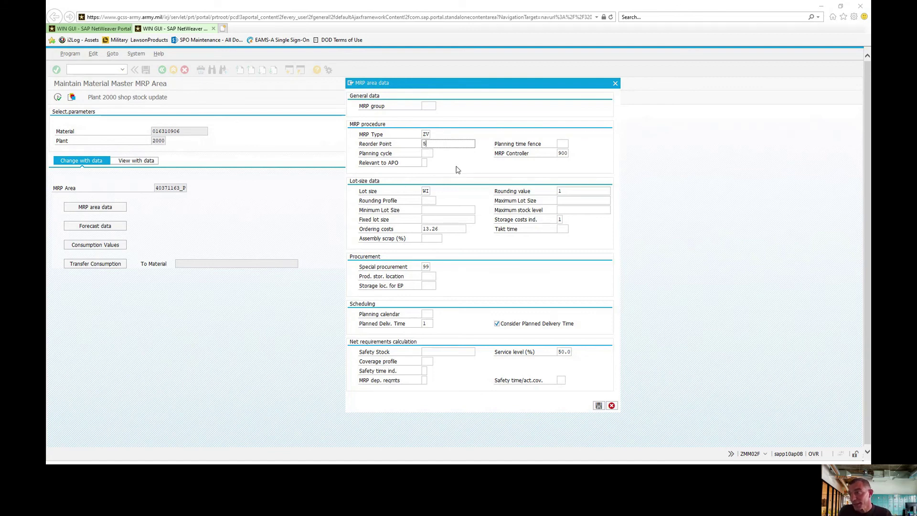
left_click(612, 406)
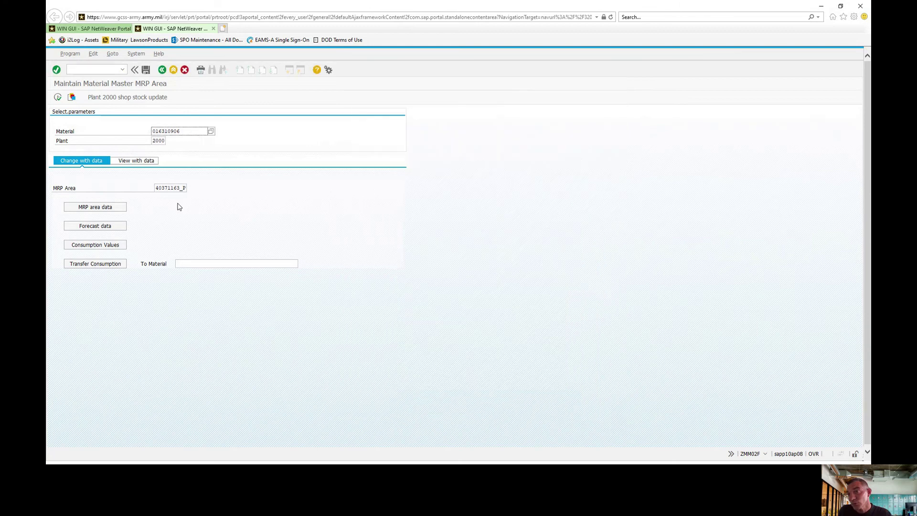
Review the forecast data of material 016310906, including the weighting group and available initialization indicators, then close it without changes
left_click(95, 225)
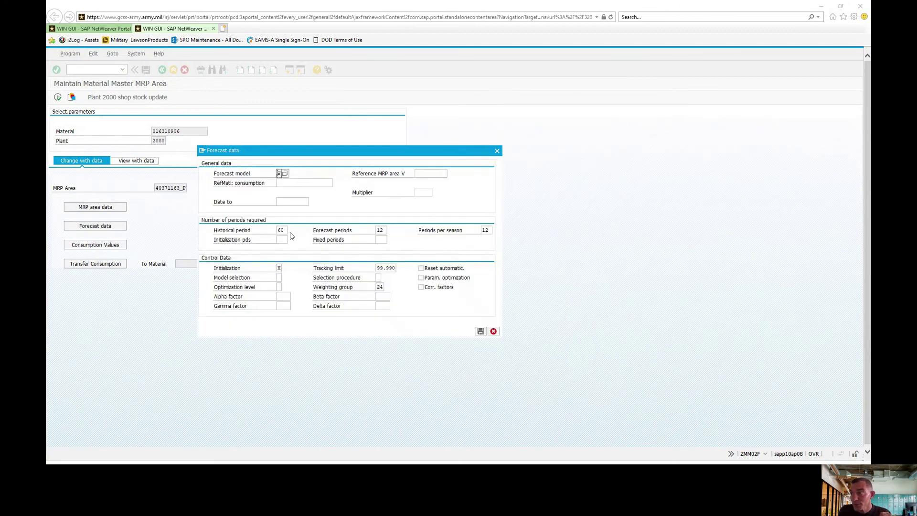
left_click(384, 287)
left_click(282, 270)
left_click(285, 268)
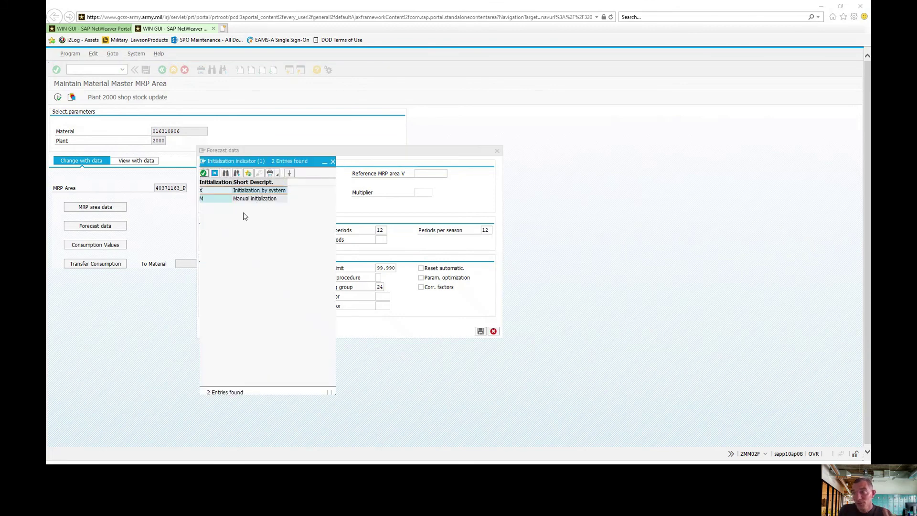
left_click(333, 161)
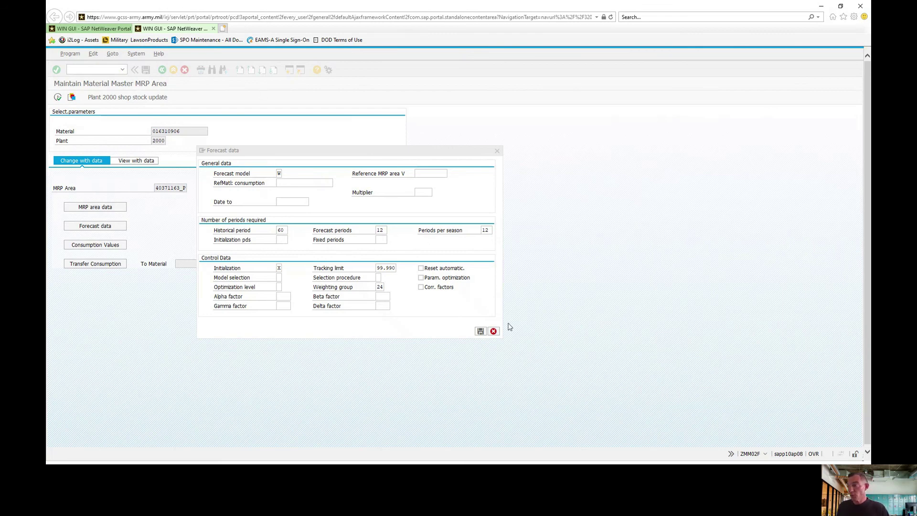
left_click(494, 331)
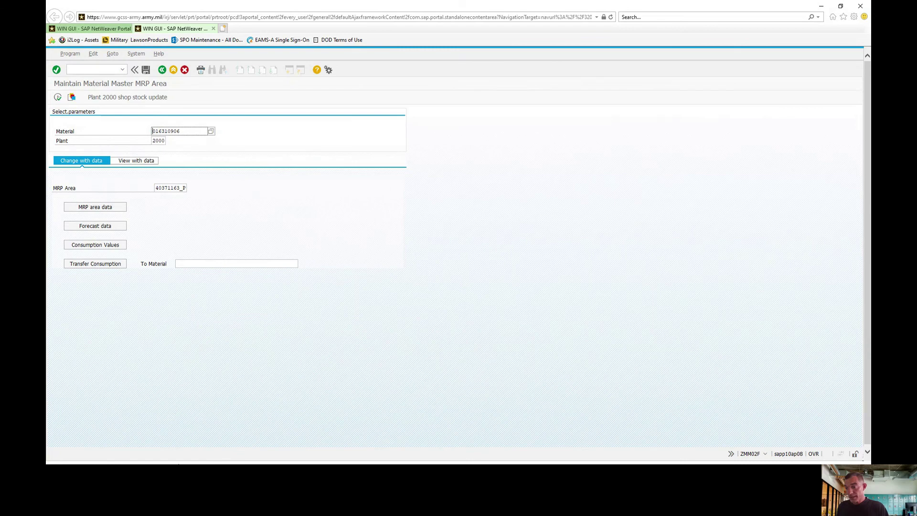